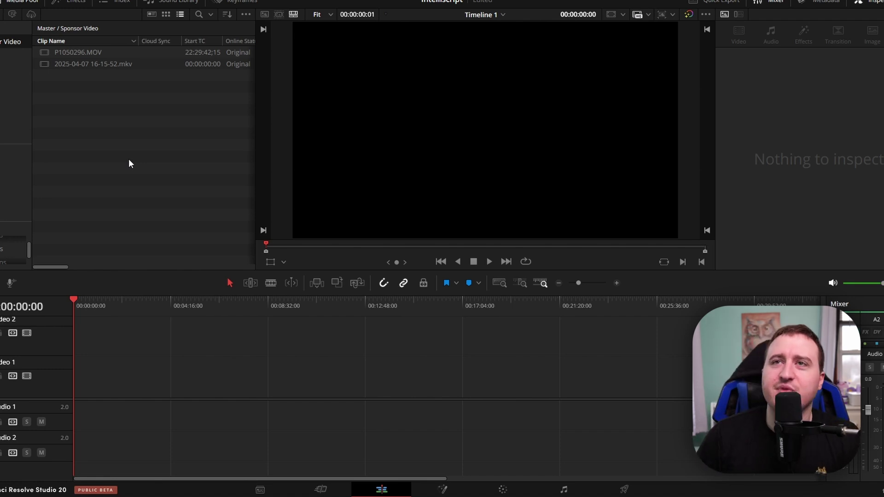
drag(84, 121, 71, 62)
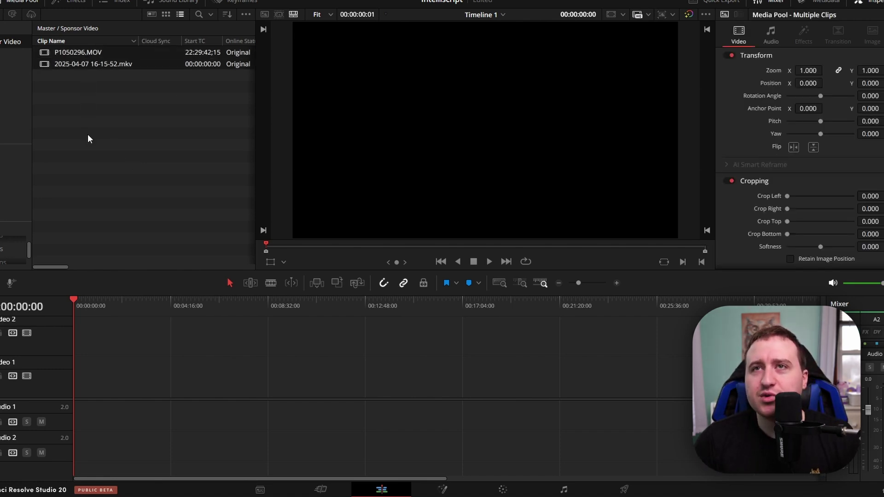
click(83, 65)
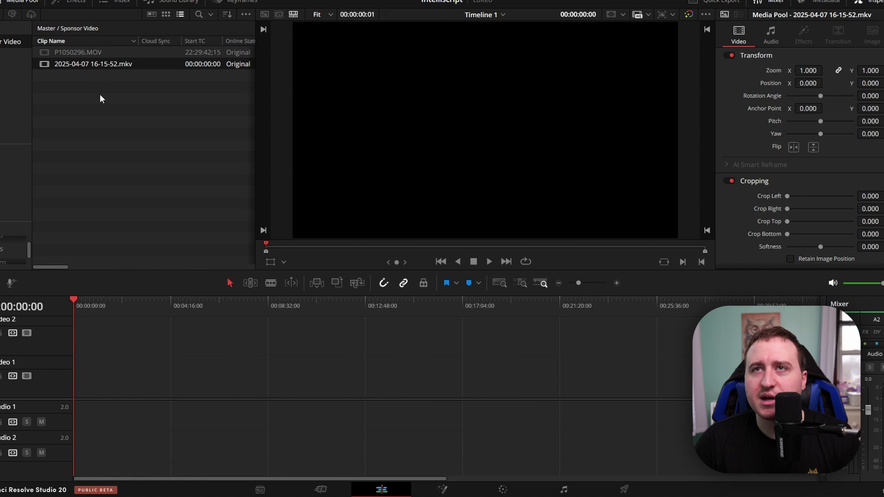
click(79, 94)
click(83, 63)
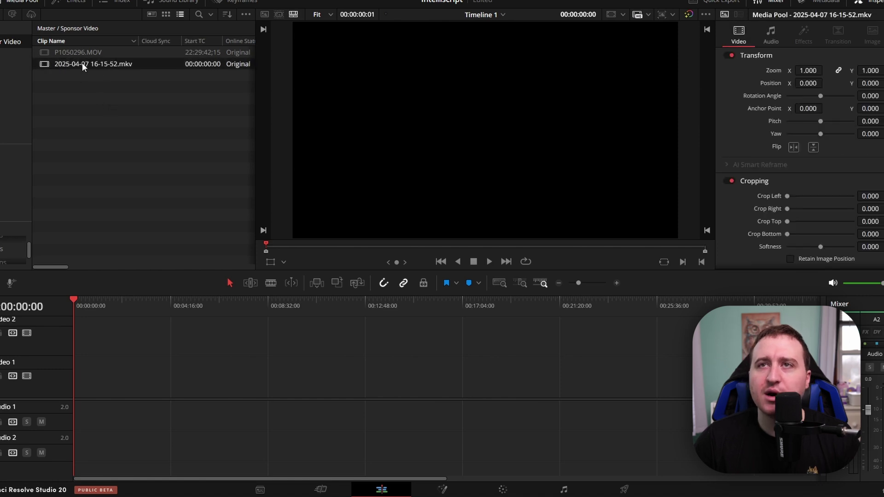
click(114, 125)
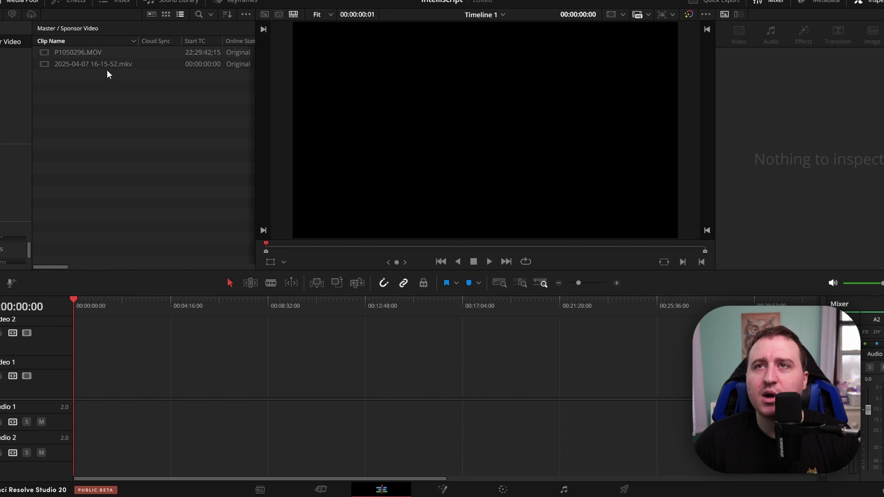
drag(98, 63, 82, 380)
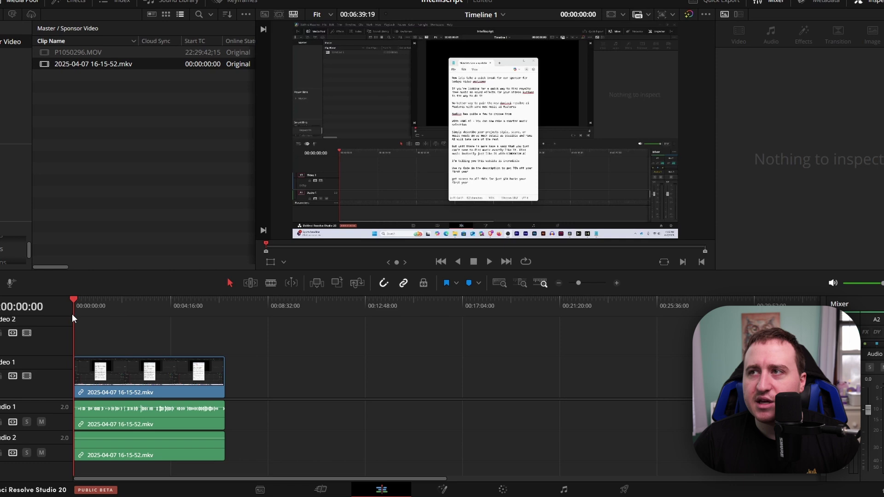
click(617, 282)
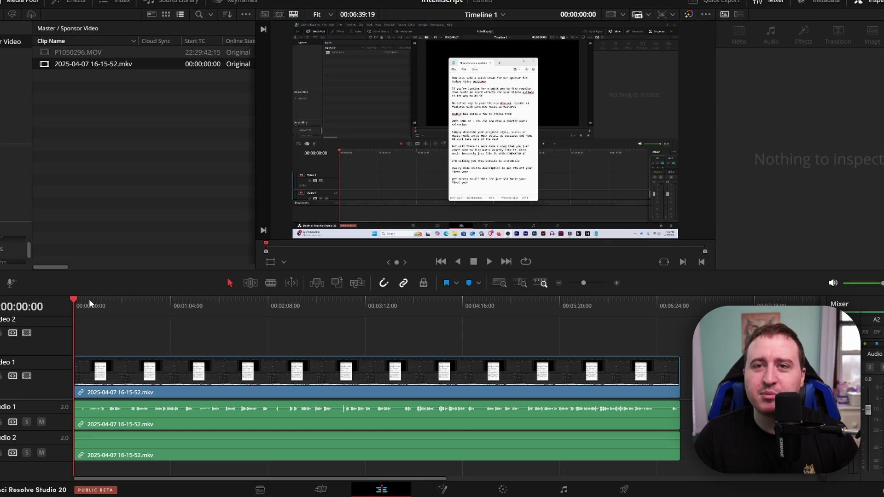
Step: Select all timeline clips and play the recording, skipping ahead to about 41 seconds before stopping
key(ctrl+a)
key(space)
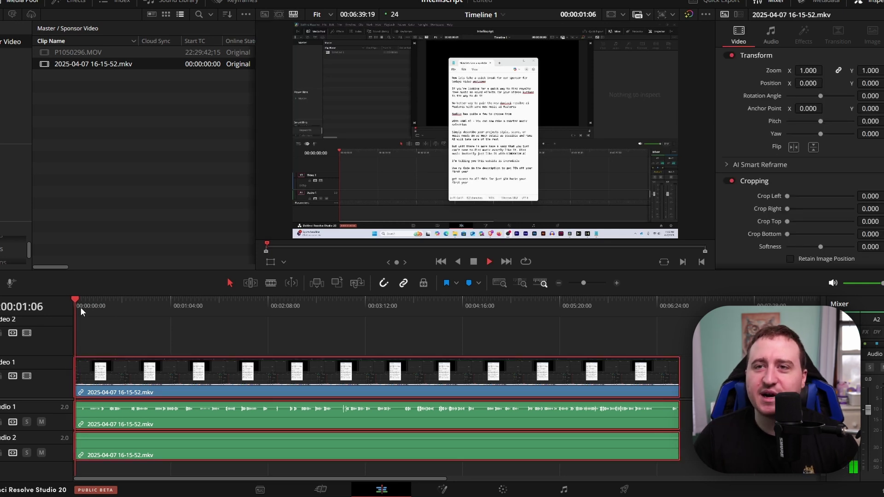
click(80, 308)
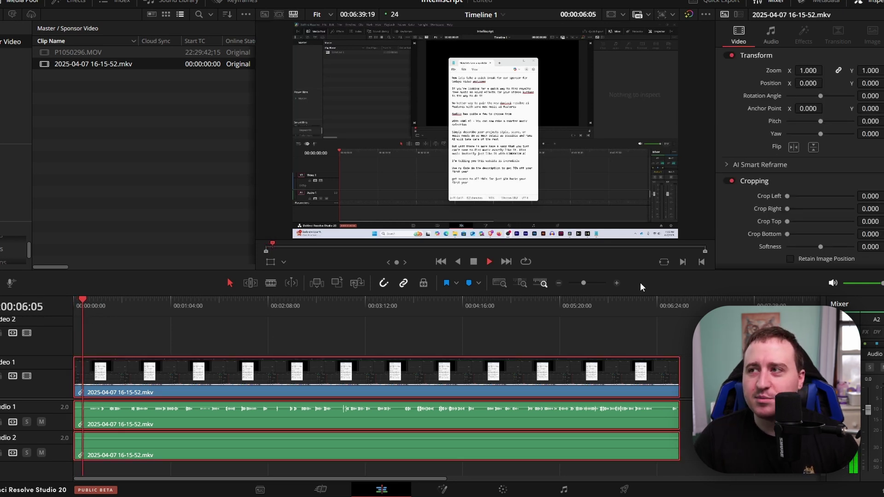
click(617, 283)
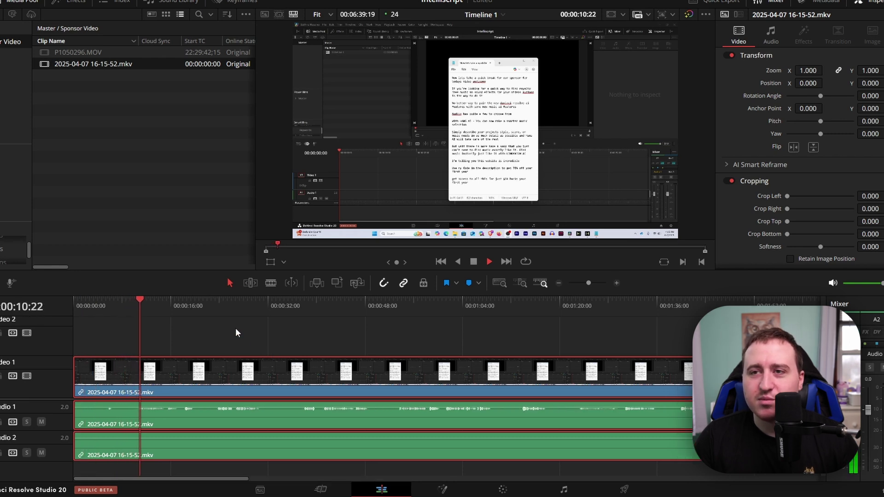
click(214, 304)
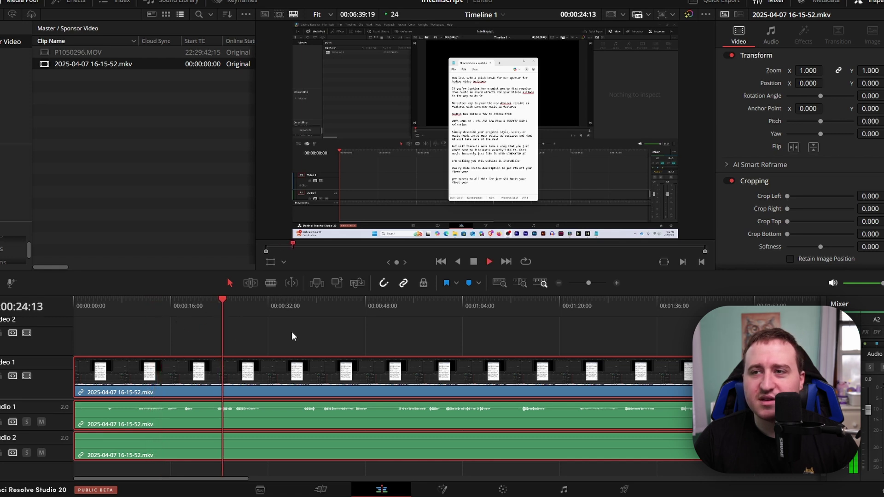
click(300, 306)
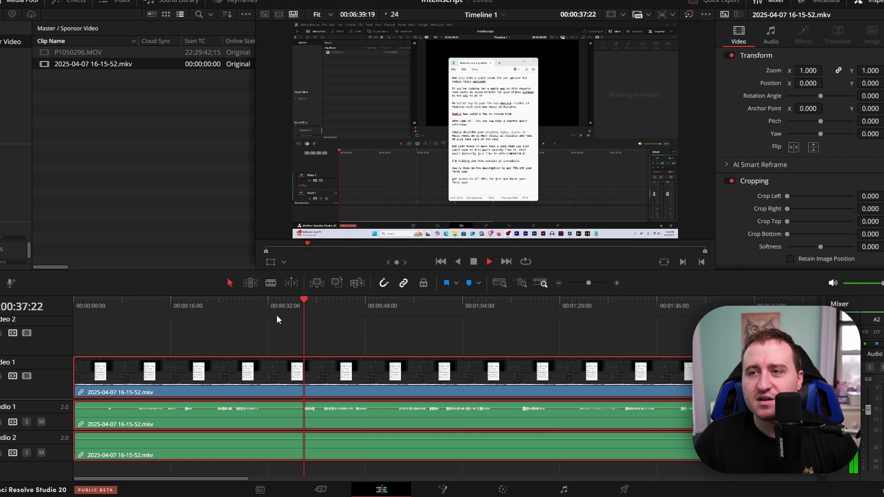
click(324, 305)
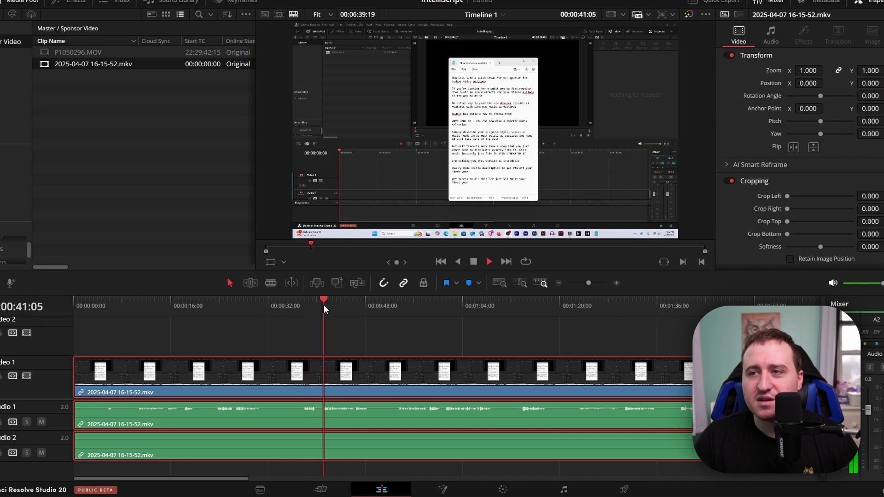
click(473, 261)
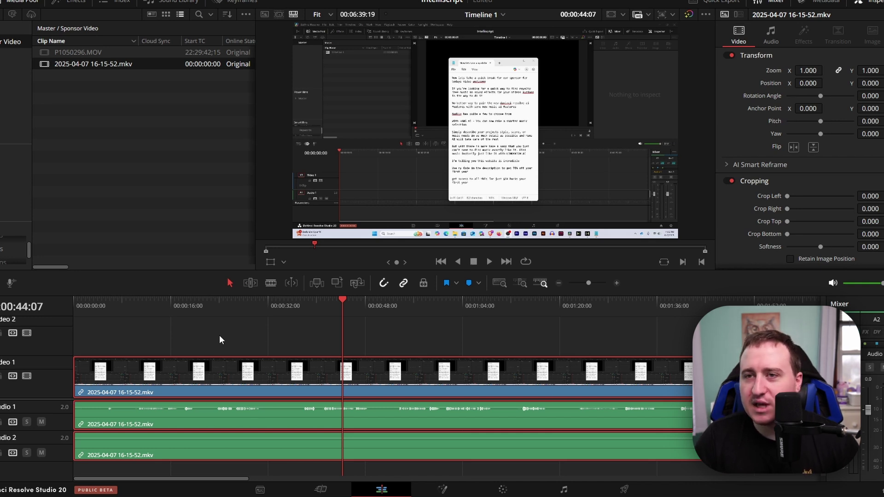
Step: Delete all timeline clips and open the mkv clip's context menu in the Media Pool
key(Delete)
click(130, 146)
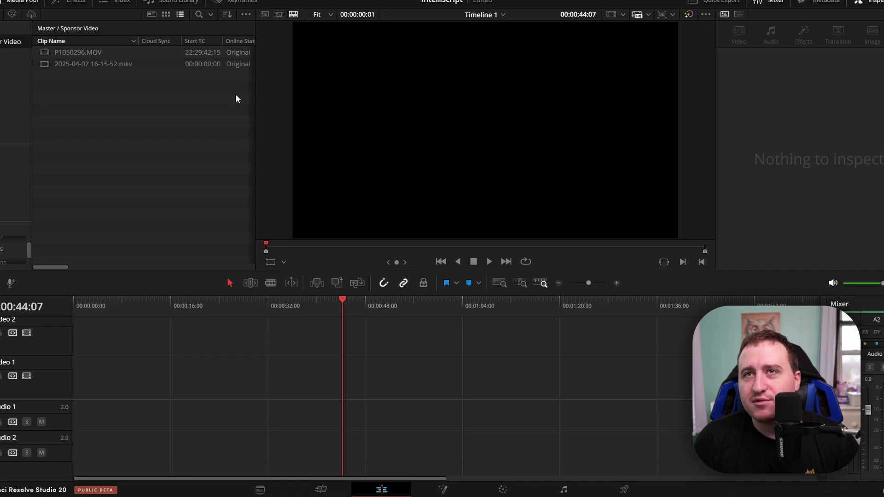
click(21, 3)
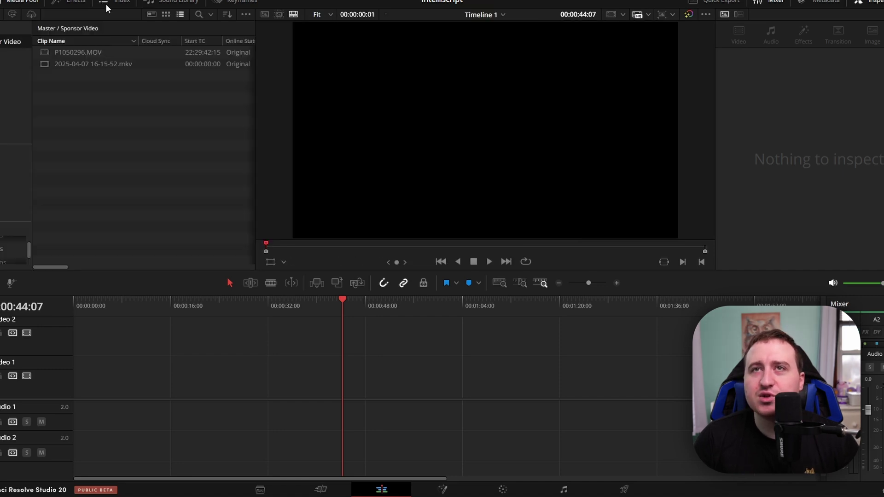
click(96, 64)
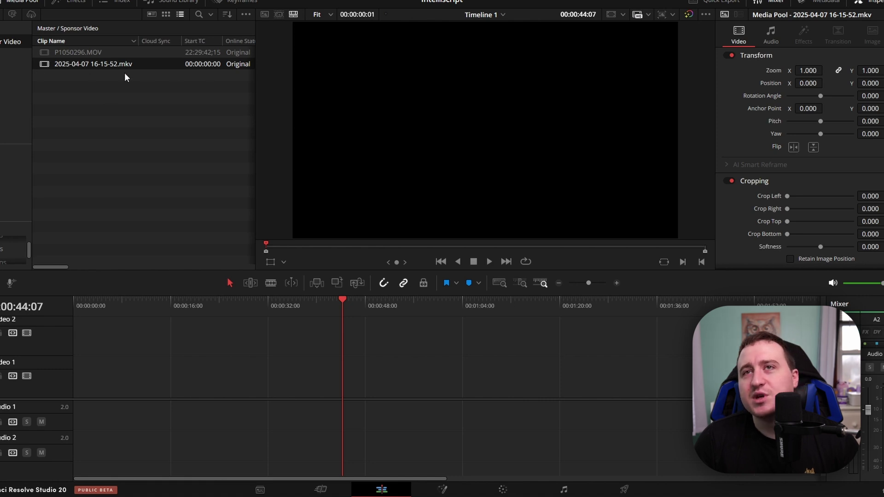
right_click(103, 63)
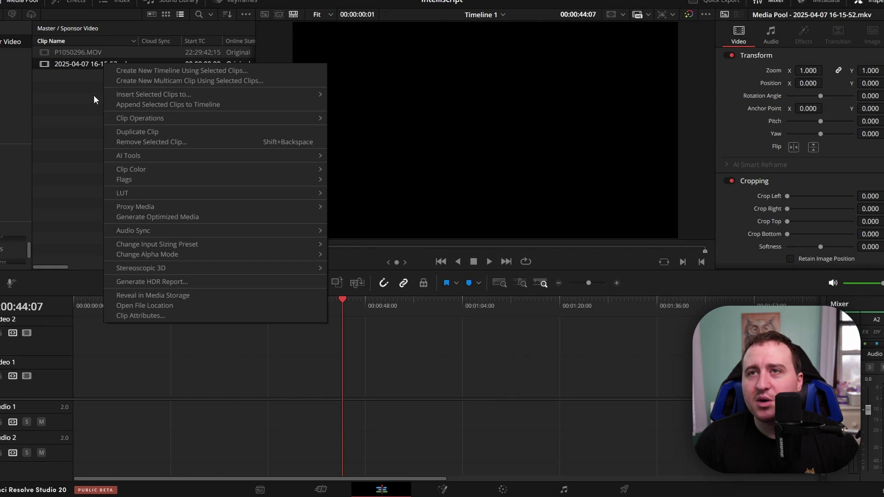
mouse_move(129, 156)
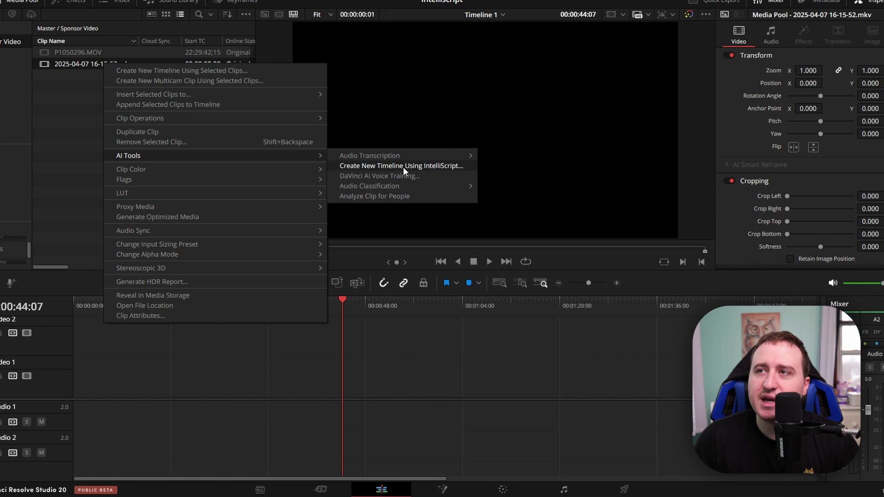
Step: Create a new IntelliScript timeline using the 'Now lets take a quick break for our.txt' script
click(420, 166)
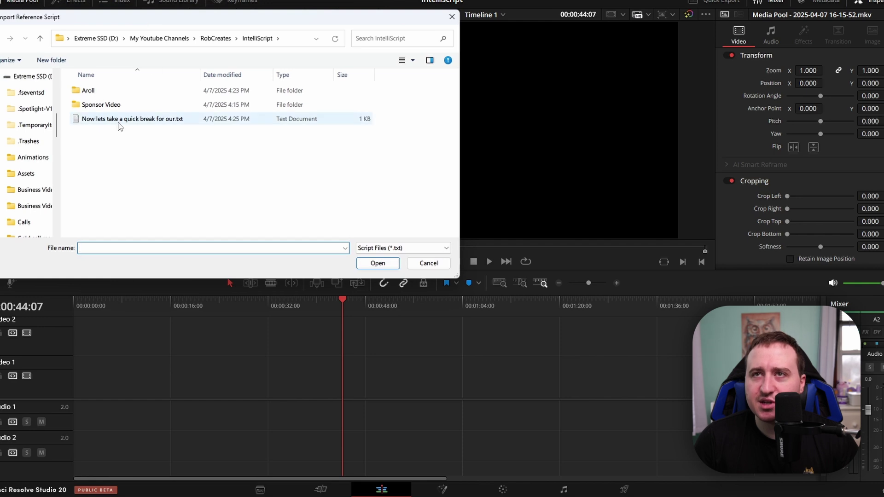
double_click(121, 121)
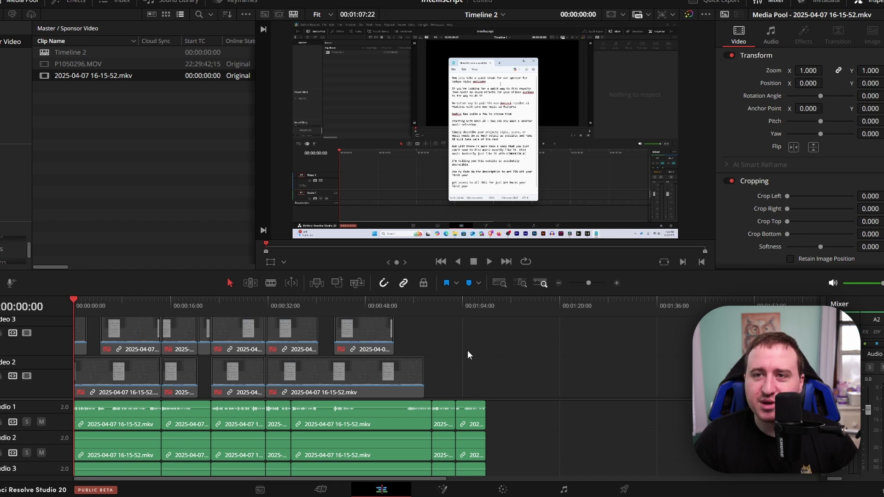
key(space)
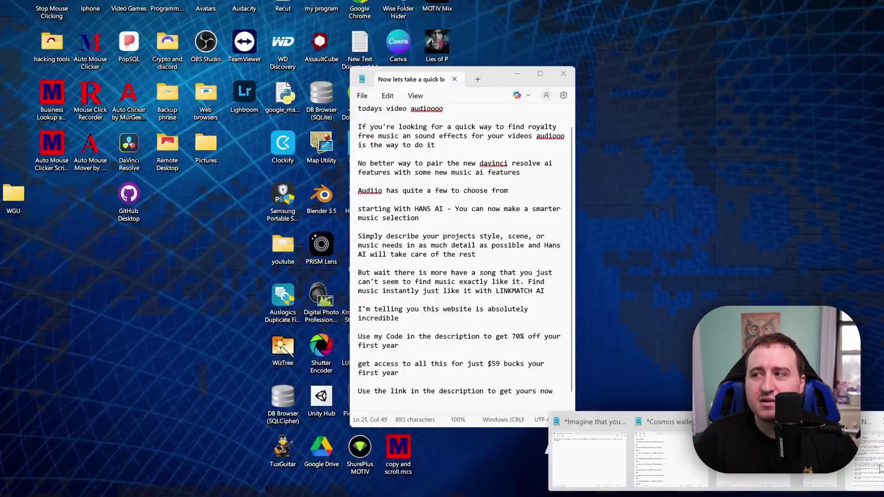
Step: Bring the Notepad sponsor script forward from the taskbar and drag it to the right
click(684, 457)
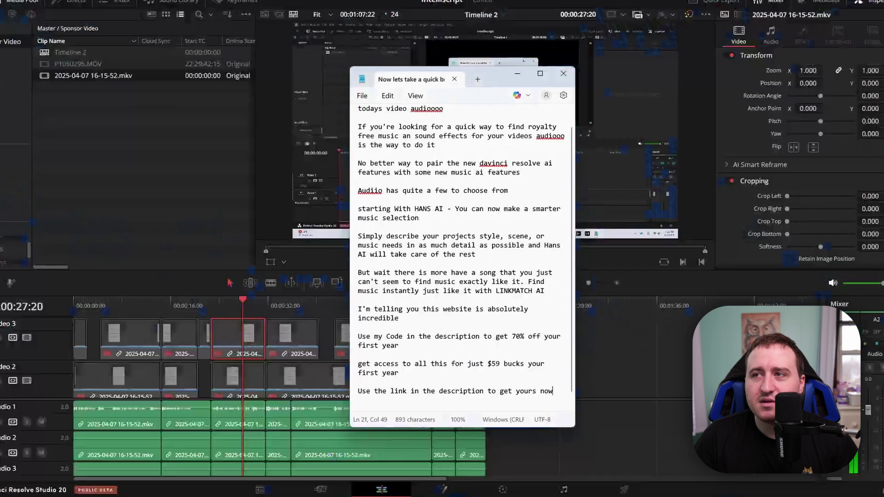
drag(501, 75, 687, 92)
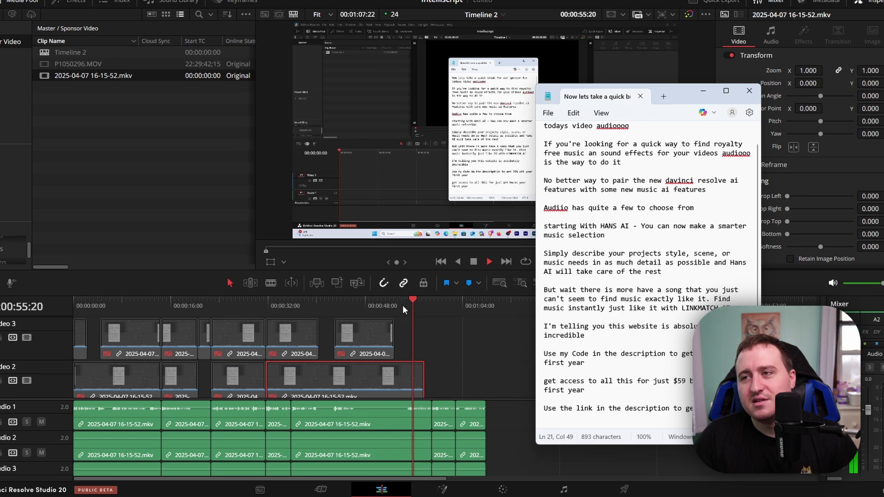
scroll(403, 306, down, 2)
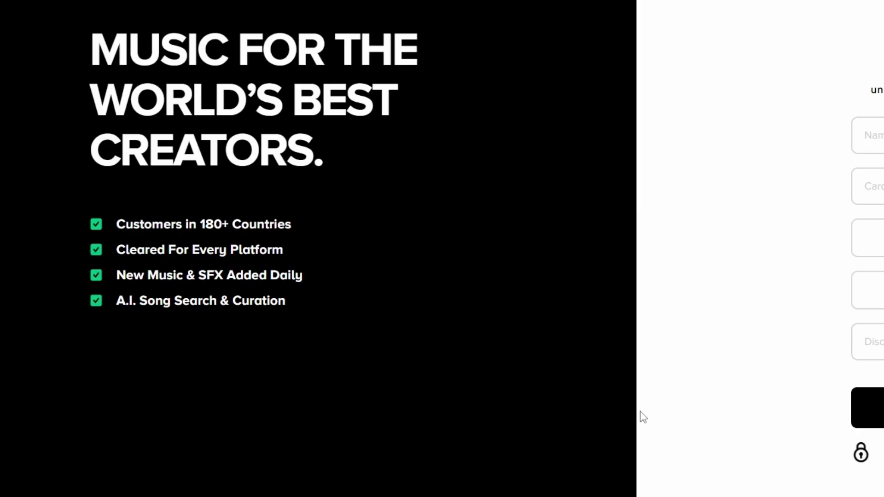
text(R)
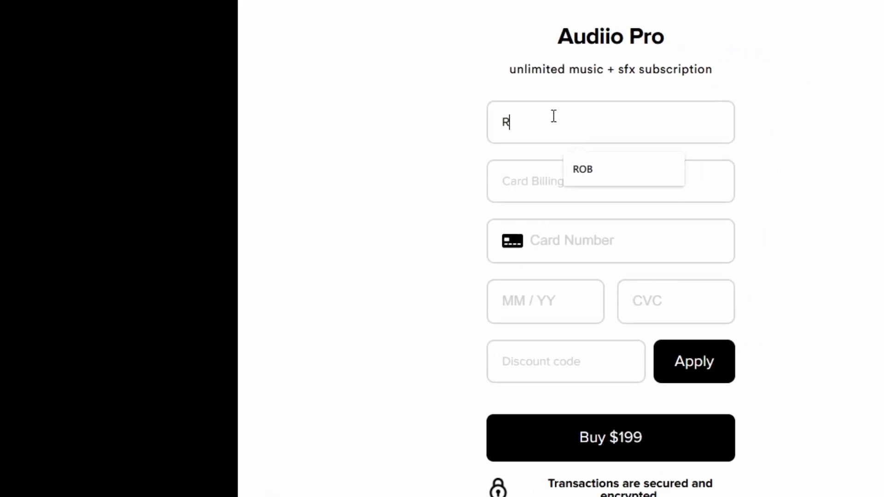
text(OB)
Step: Enter and apply the SAVE70 discount code on the Audiio Pro checkout
click(400, 382)
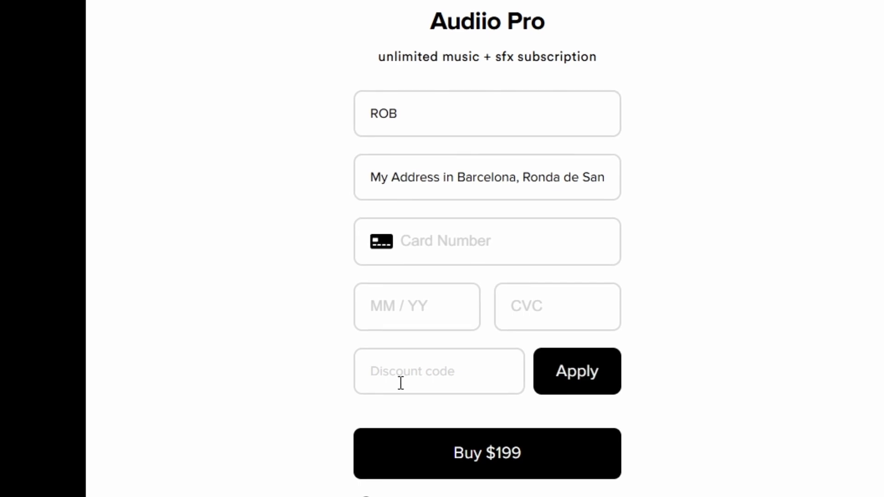
text(SAVE)
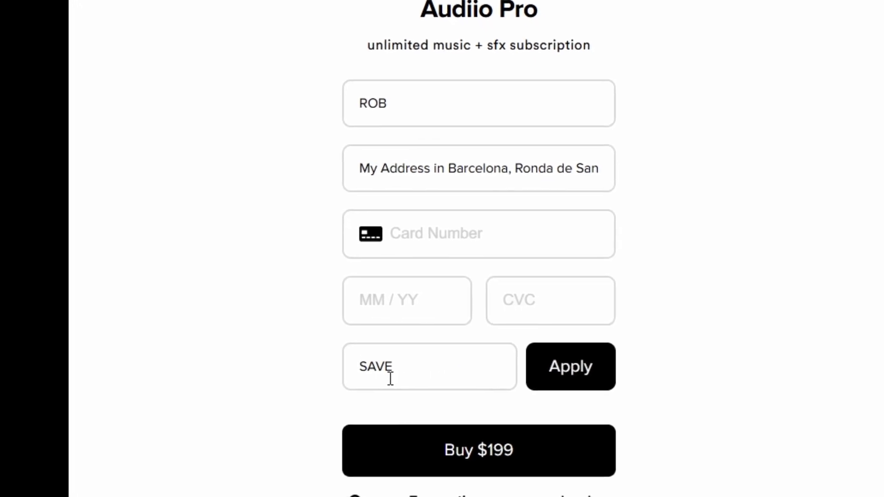
text(70)
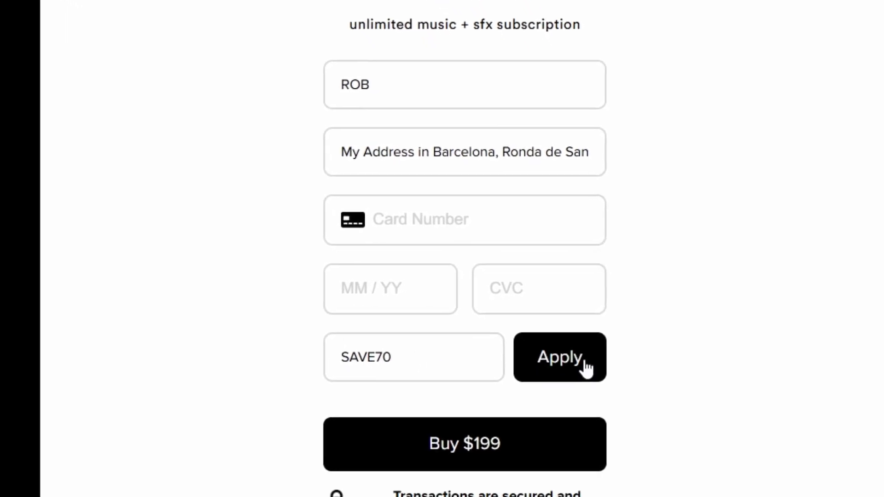
click(582, 360)
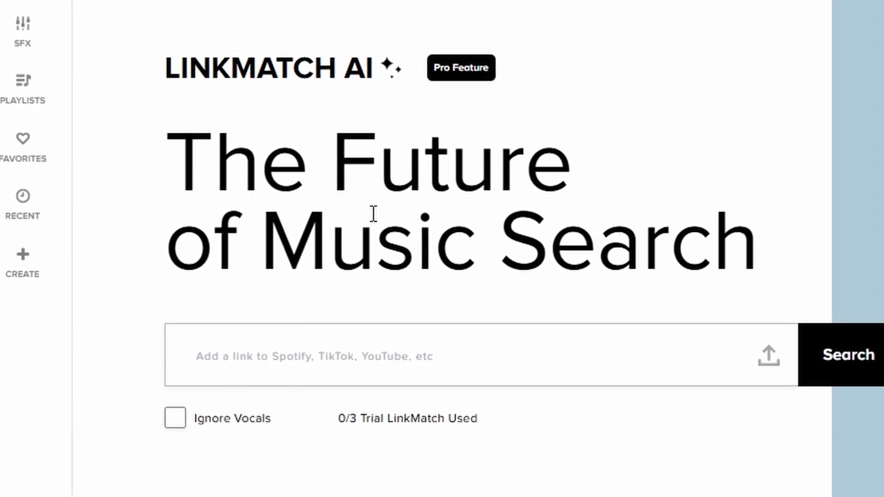
Step: Activate LinkMatch AI's 'Add a link to Spotify, TikTok, YouTube' search field
click(379, 356)
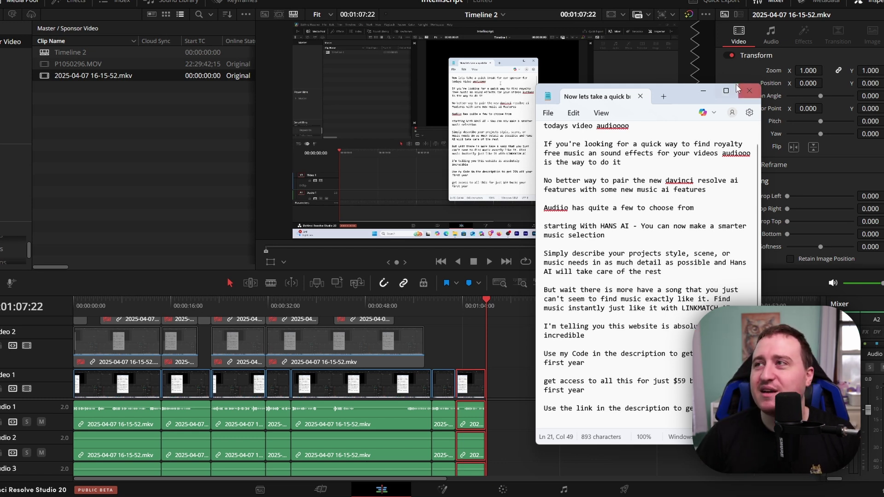
Step: Minimize Notepad and delete every clip on the Video 2 and Video 3 tracks
click(704, 91)
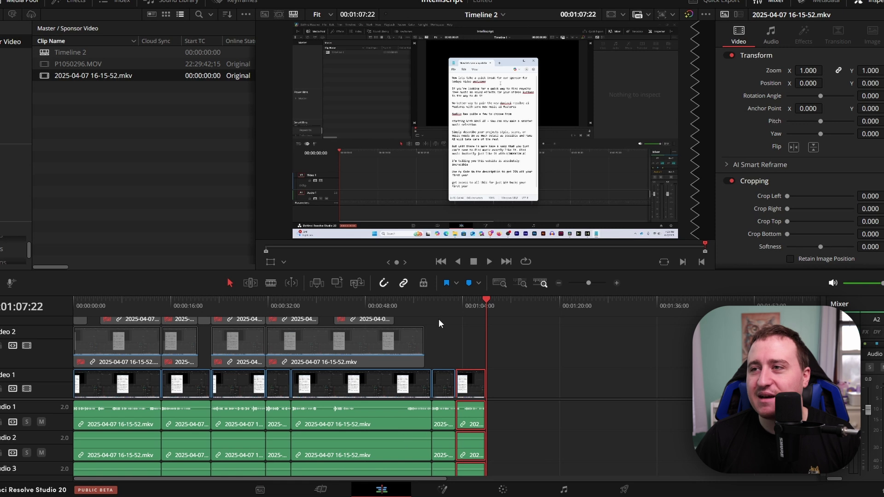
click(443, 340)
drag(415, 302, 372, 301)
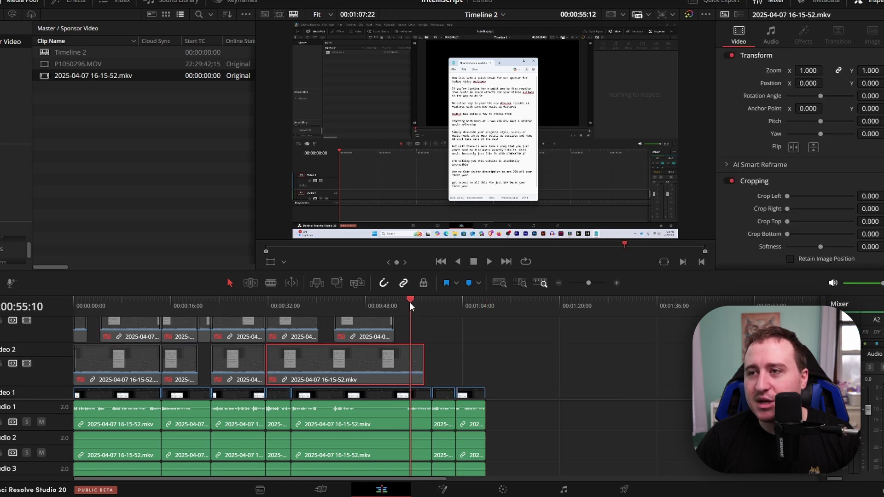
click(355, 303)
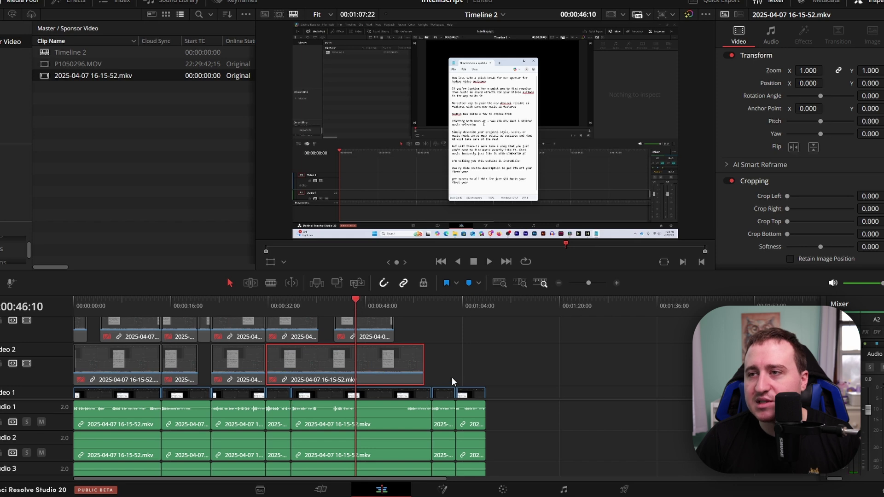
scroll(439, 340, up, 1)
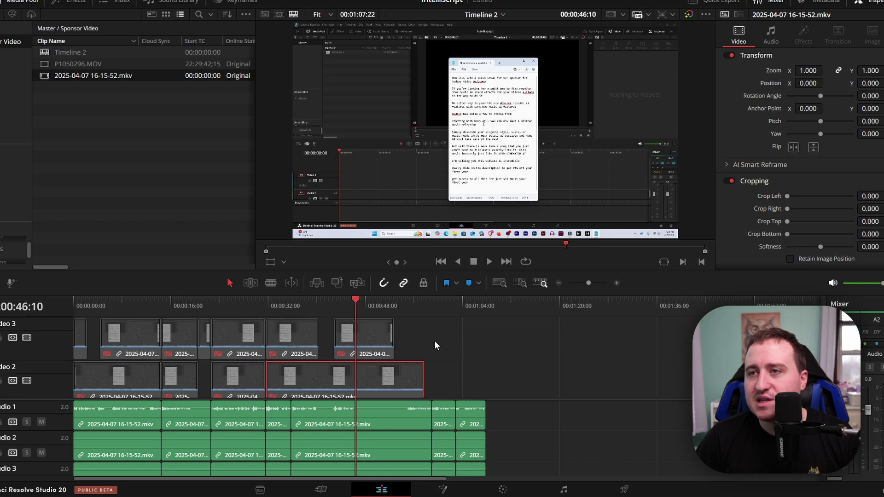
drag(435, 327, 83, 380)
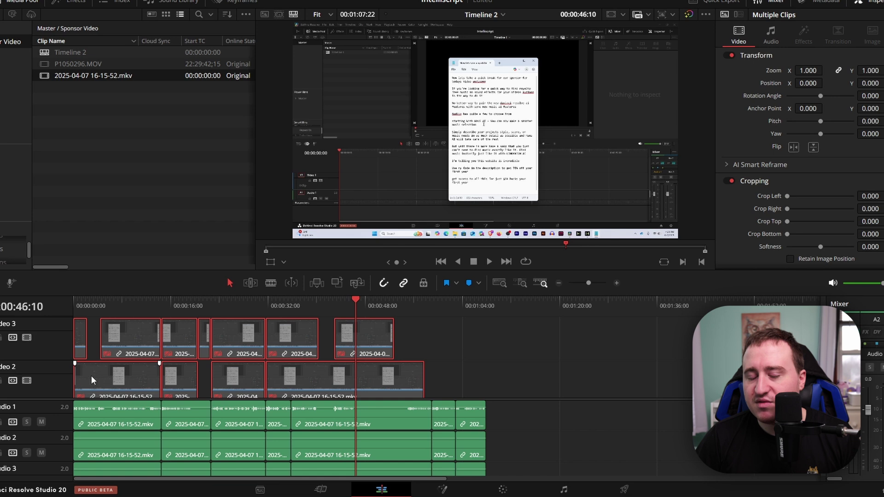
key(Delete)
scroll(417, 366, down, 1)
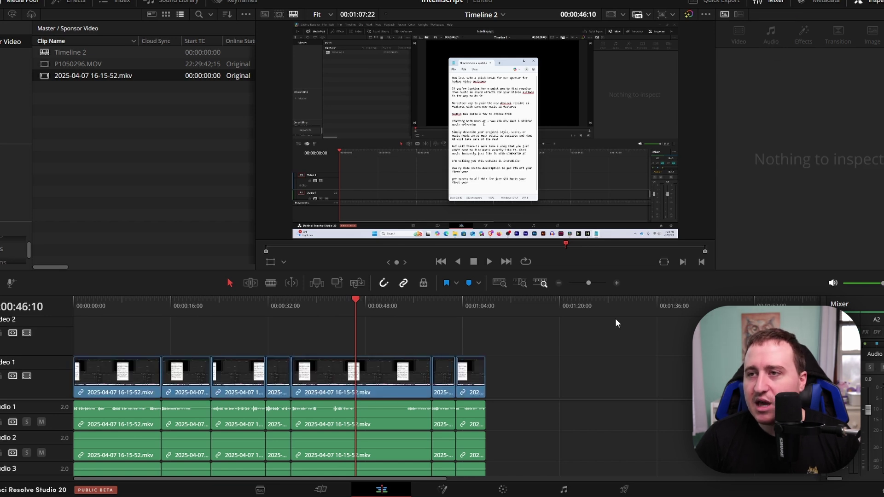
Step: Split the long Video 1 take with Ctrl+B at the 00:46:01 playhead position
click(617, 283)
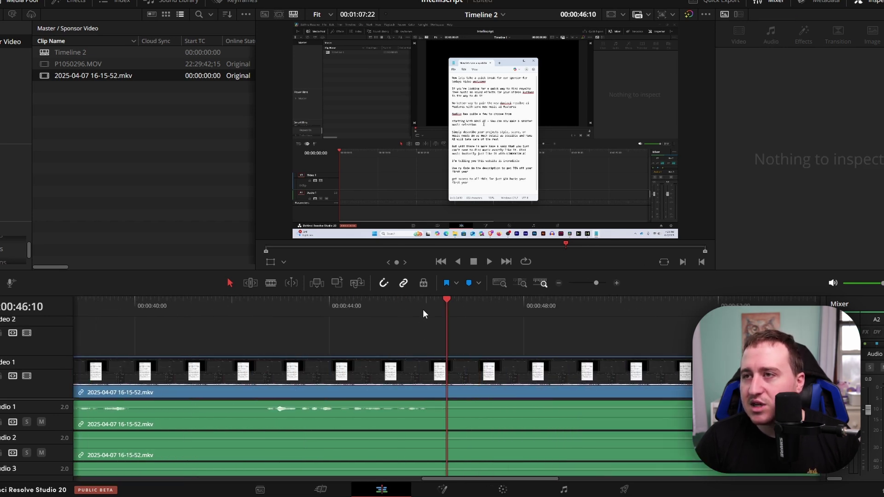
drag(426, 303, 428, 303)
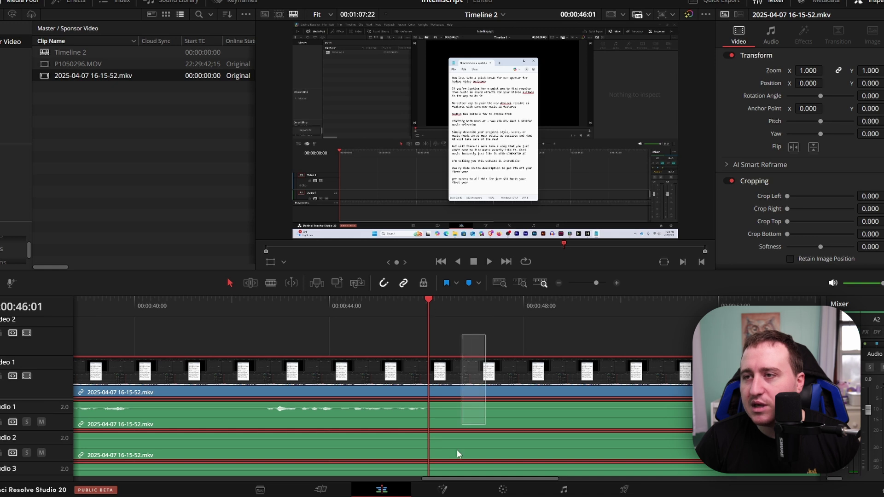
scroll(456, 450, down, 3)
click(559, 283)
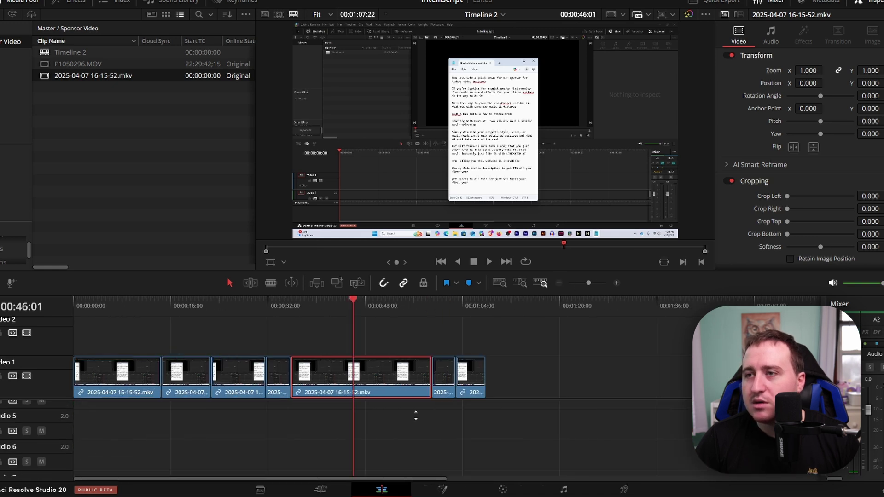
scroll(387, 361, up, 3)
key(ctrl+b)
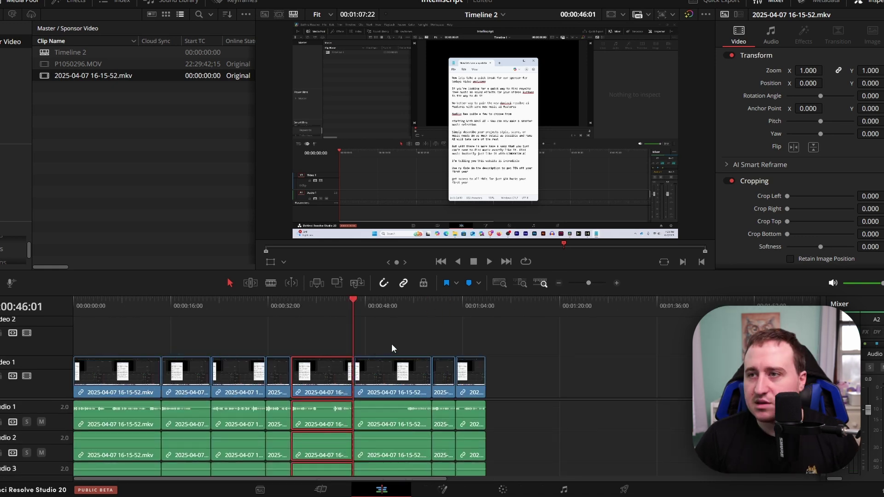
drag(409, 303, 407, 308)
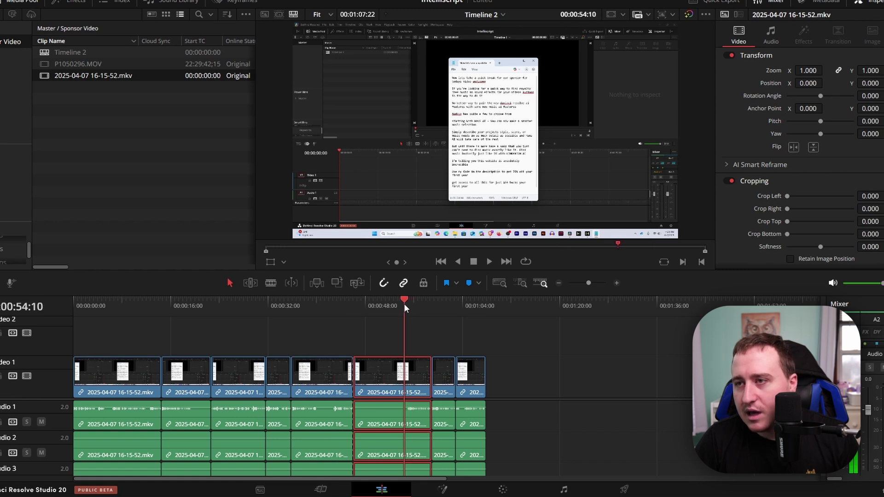
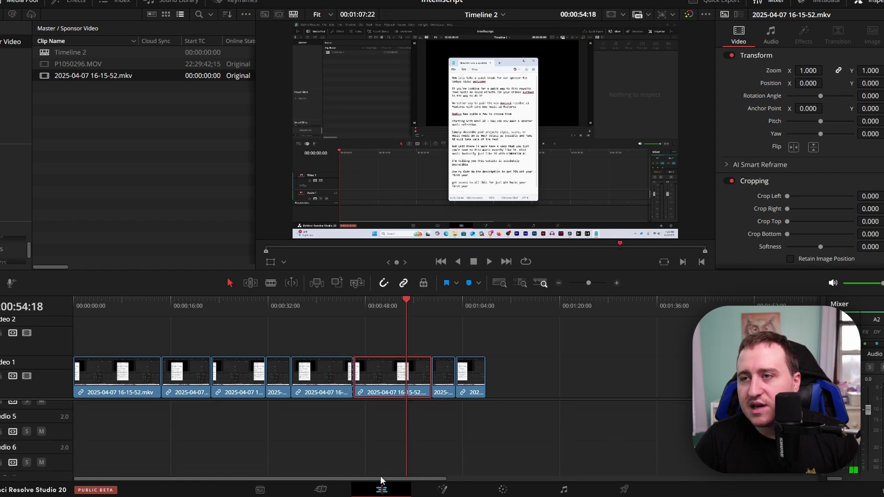
Step: Ripple-trim the sixth sponsor clip's silent end to the playhead, then deselect it
key(ctrl+shift+bracketleft)
scroll(386, 435, up, 3)
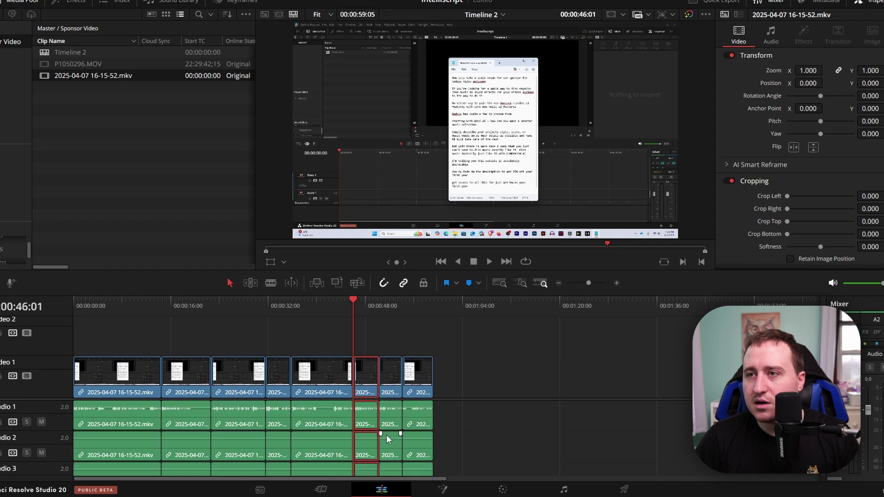
scroll(380, 402, down, 1)
click(385, 335)
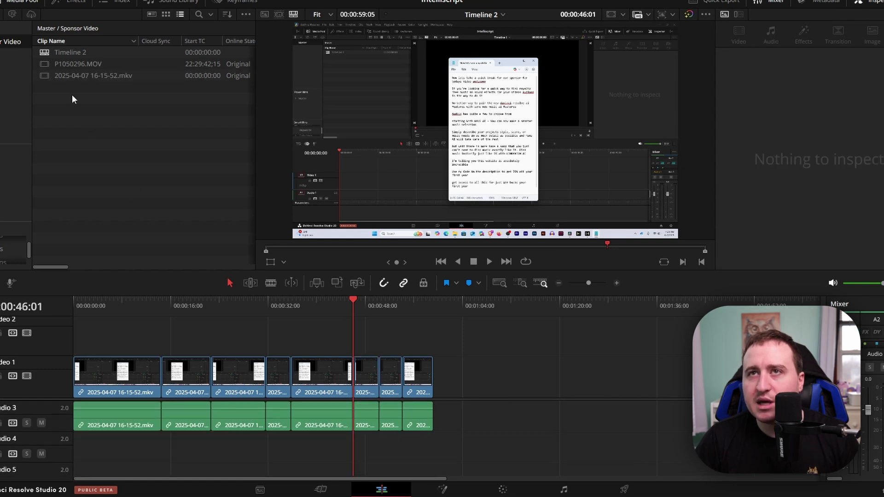
Step: Add the full .mkv recording after the sponsor clips and cut it where the missing portion starts
drag(87, 75, 550, 351)
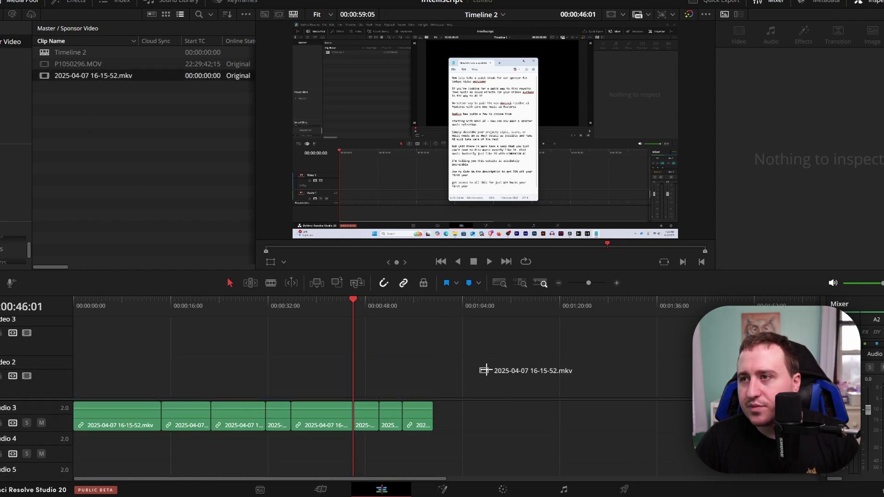
click(559, 283)
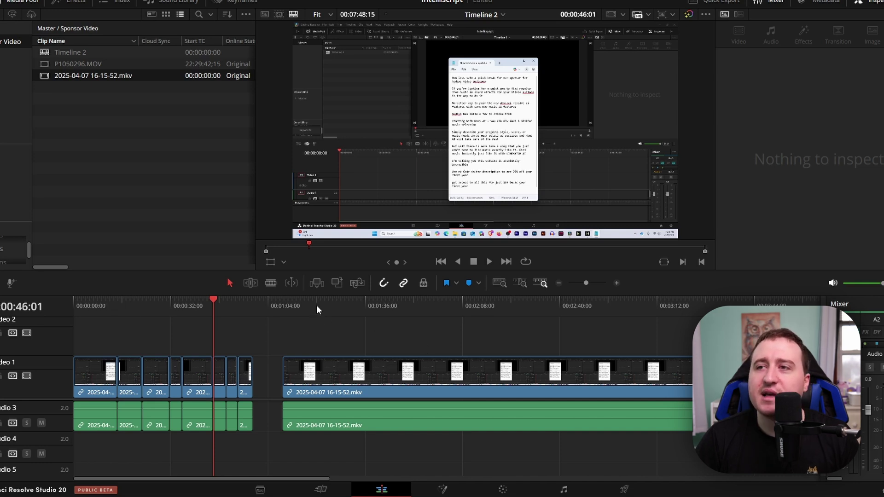
drag(338, 301, 343, 303)
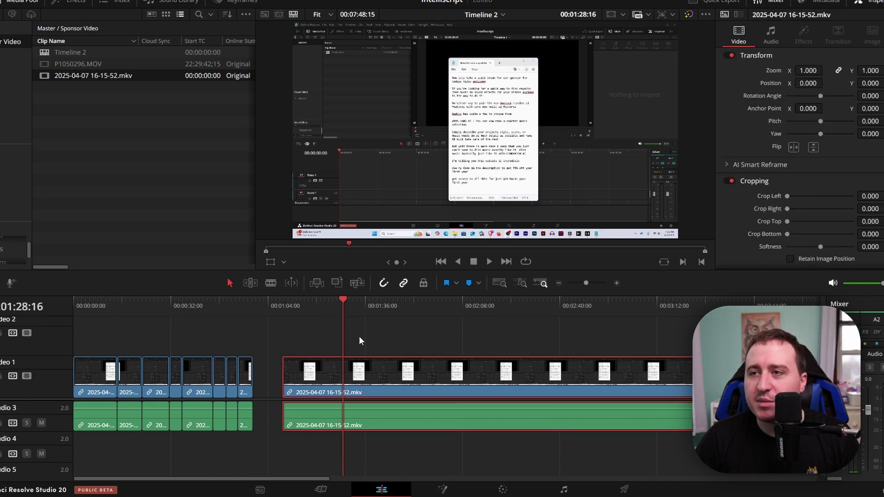
key(ctrl+b)
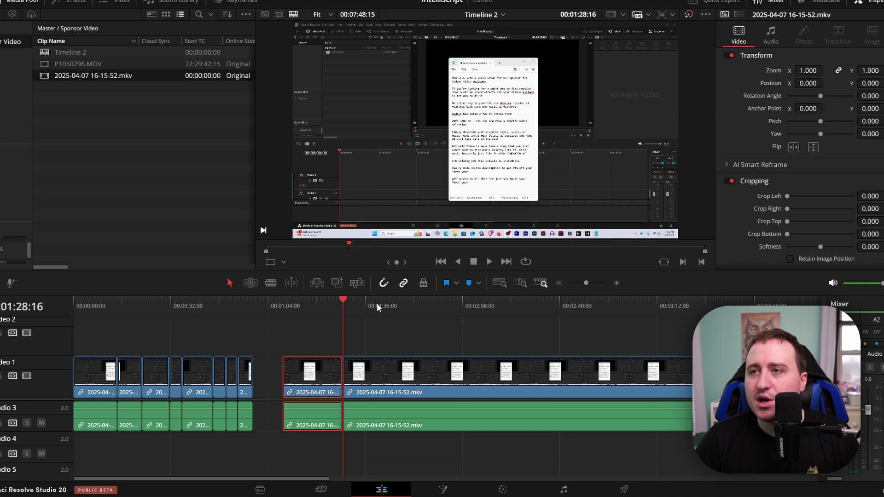
Step: Cut the recording where the missing portion ends and delete the unneeded opening piece
click(392, 309)
key(ctrl+b)
click(304, 376)
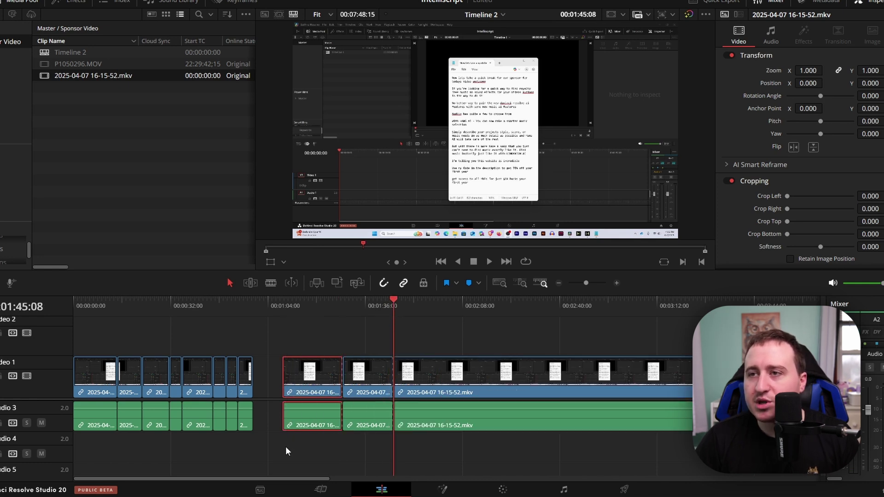
key(BackSpace)
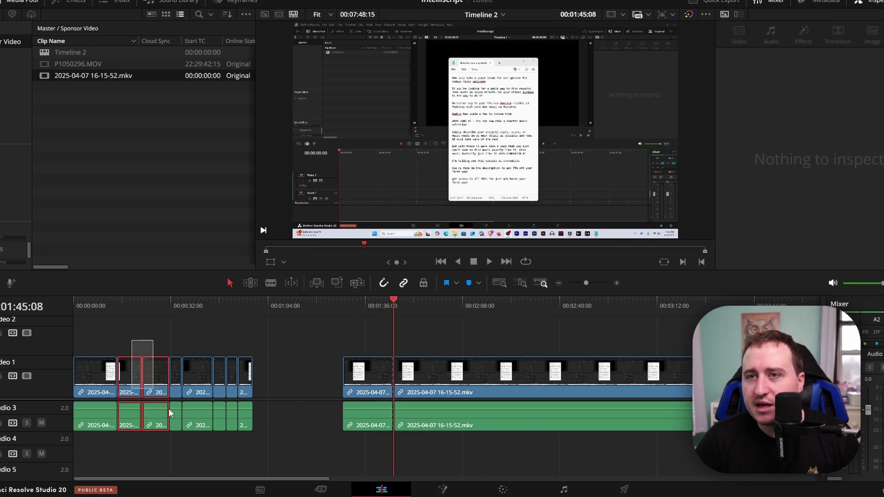
Step: Shift the later sponsor clips right to open space after the first sponsor clip
drag(135, 346, 231, 435)
drag(268, 356, 143, 419)
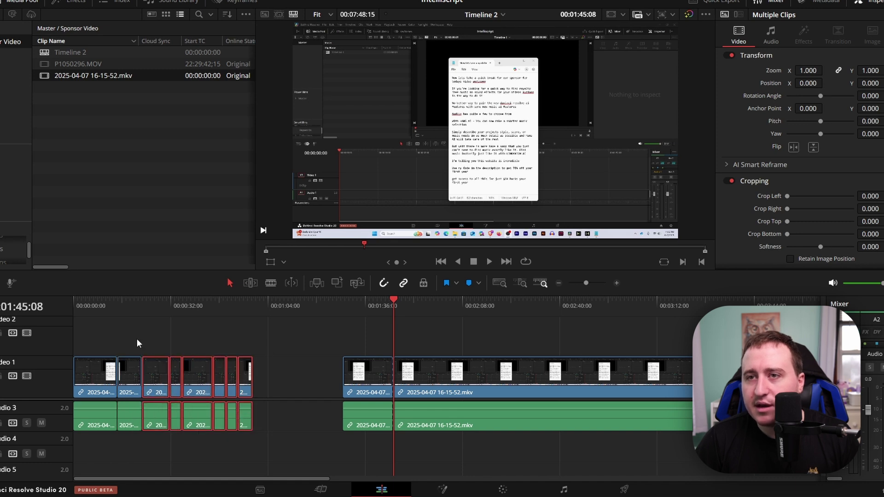
drag(137, 343, 284, 438)
drag(129, 384, 163, 384)
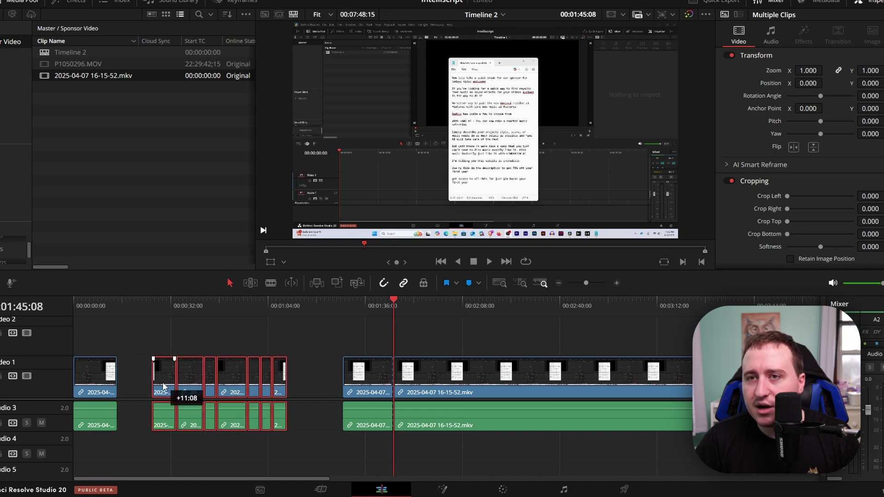
drag(364, 380, 359, 378)
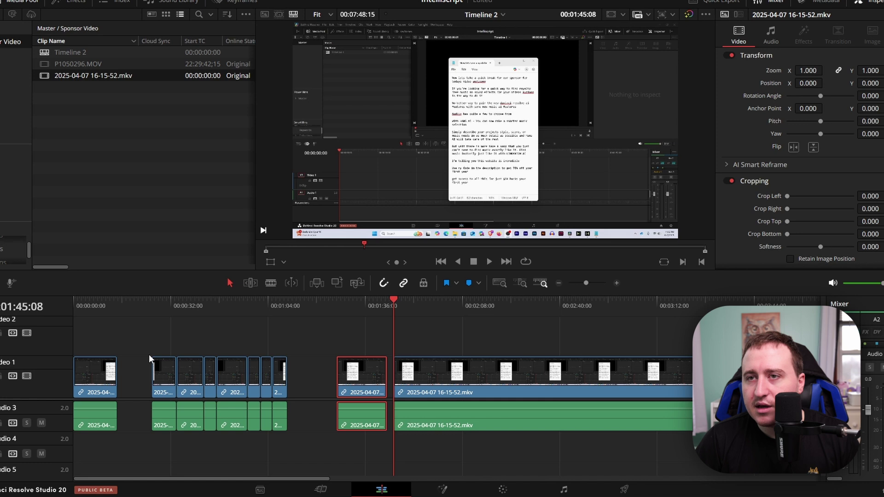
drag(149, 355, 260, 431)
drag(164, 393, 202, 393)
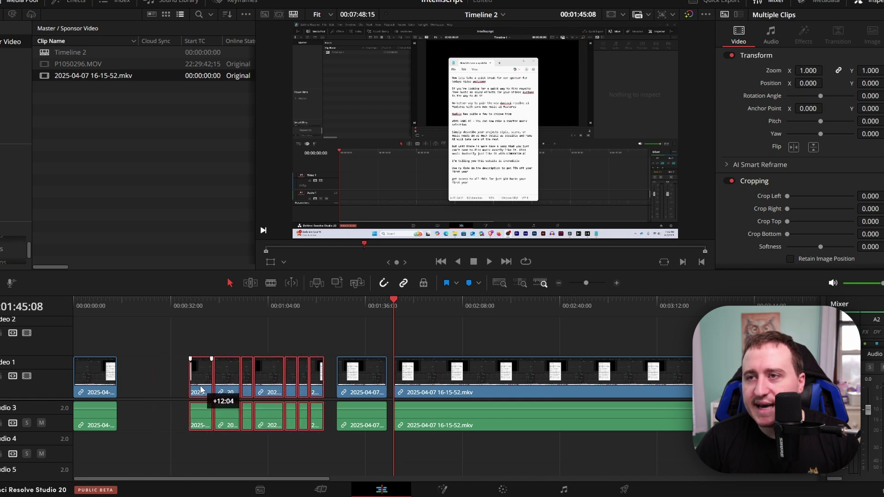
Step: Move the missing portion right after the first sponsor clip and ripple-delete the remaining gap
click(371, 377)
drag(371, 372, 148, 379)
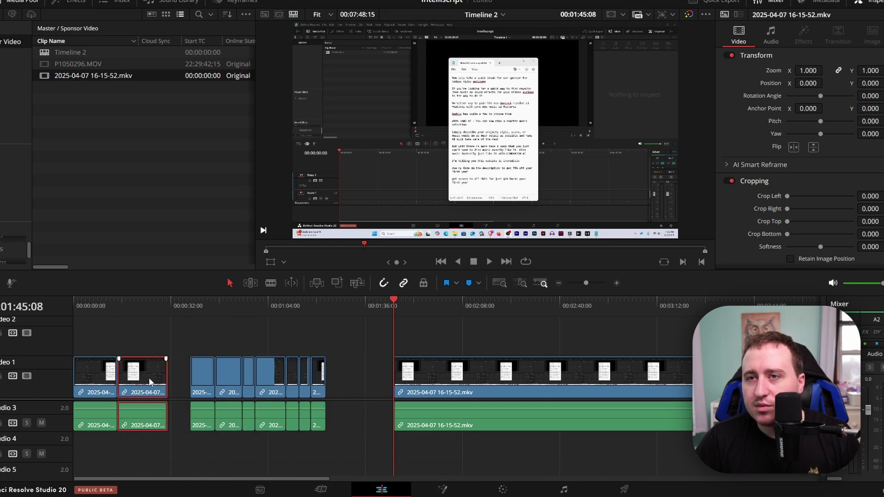
click(181, 373)
key(Delete)
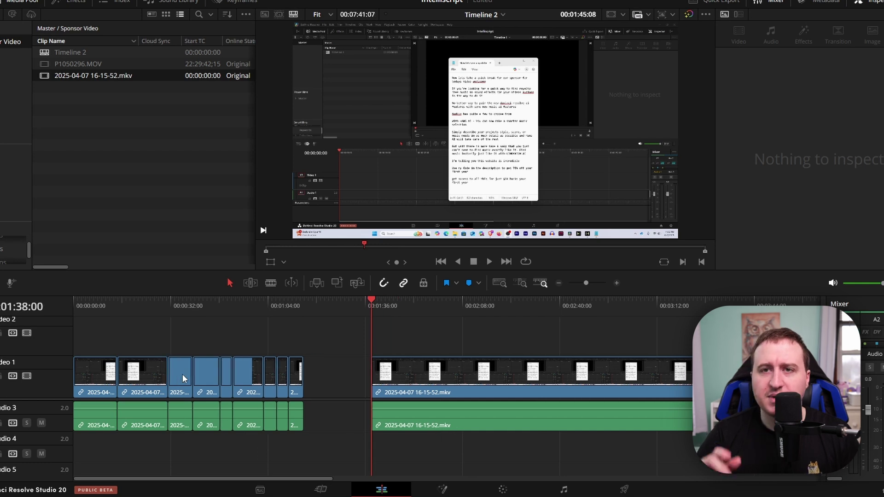